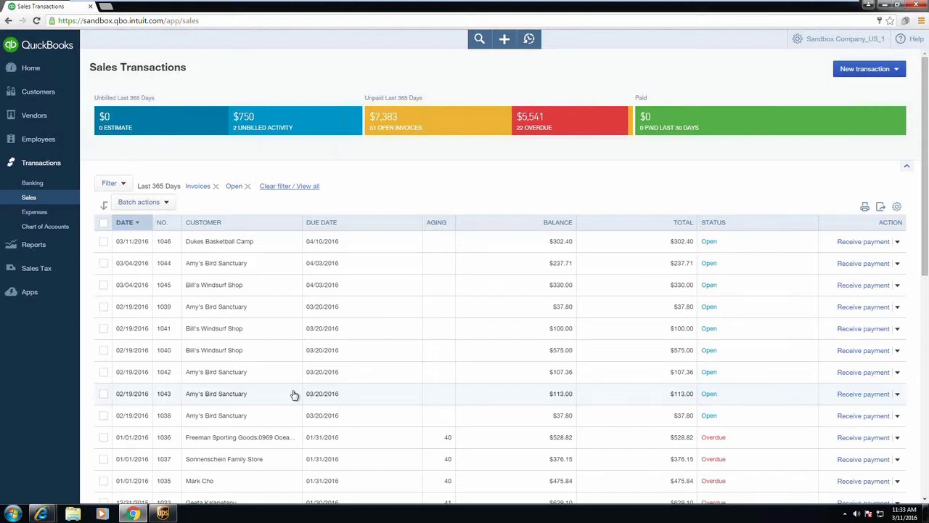
Check invoice 1046's UPS Ground R ship via and UPS account number, then save and close it
click(250, 245)
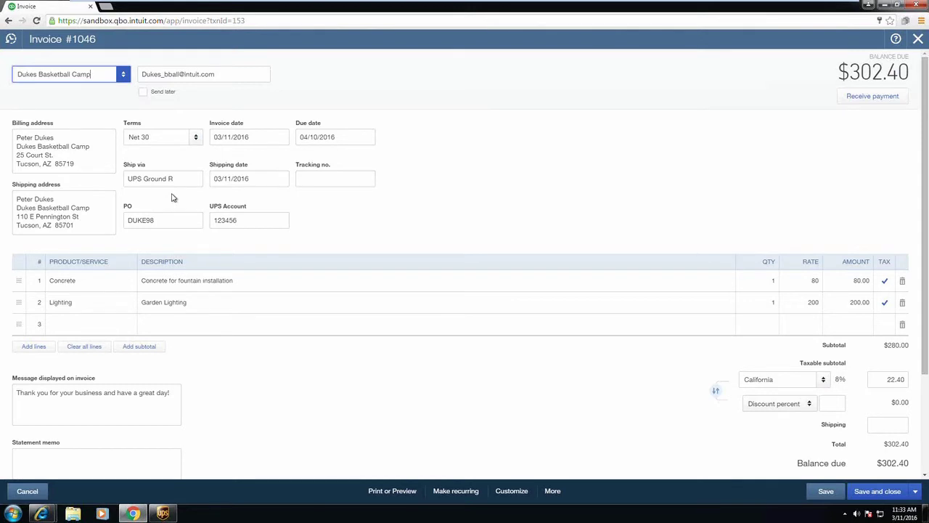
drag(183, 179, 122, 175)
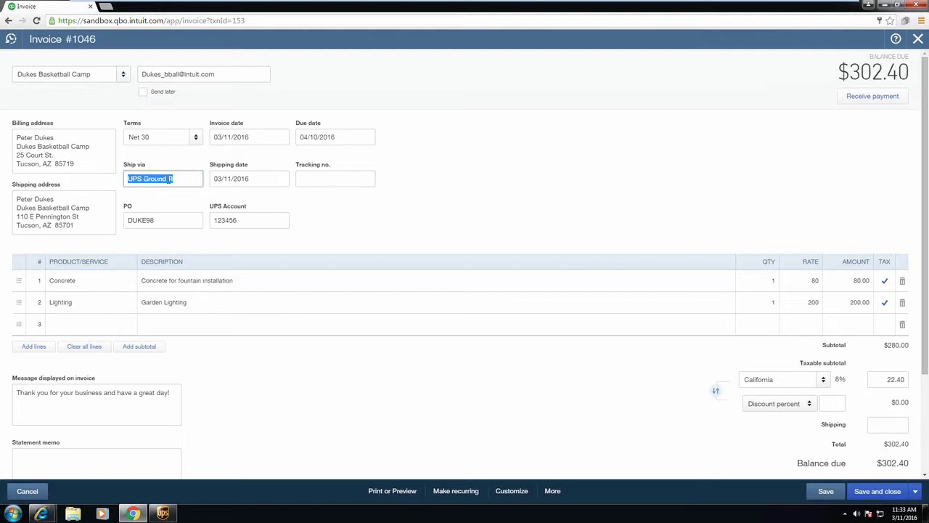
click(248, 220)
double_click(248, 220)
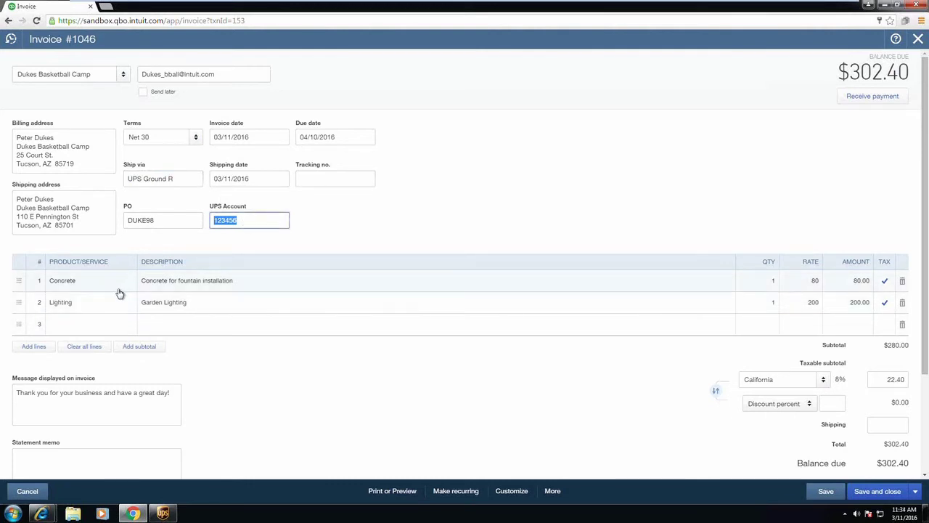
click(877, 492)
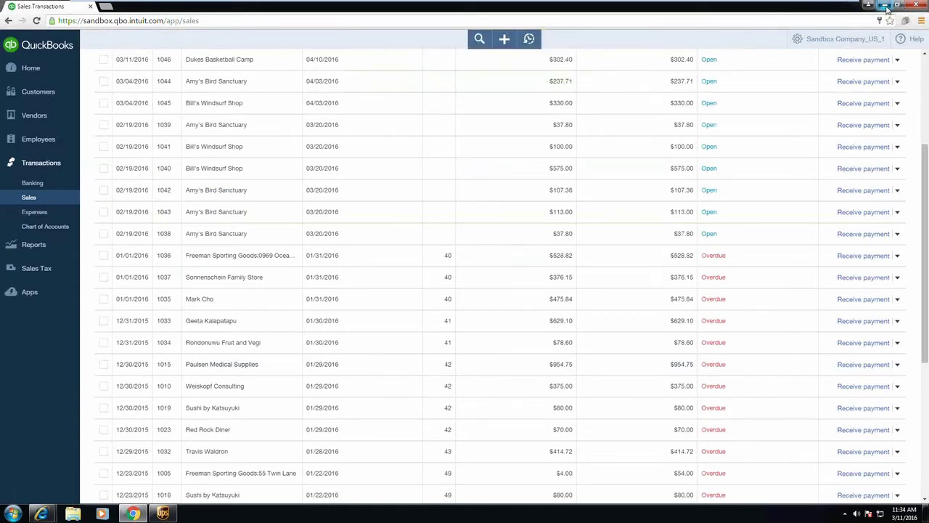
Run the SG2import keyed import in WorldShip with import key 3 to list QuickBooks invoices
click(885, 6)
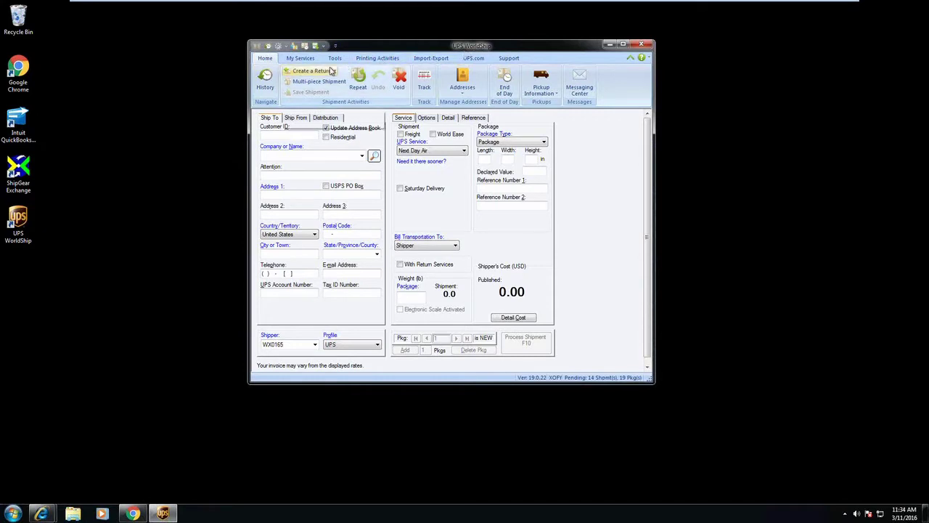
click(431, 58)
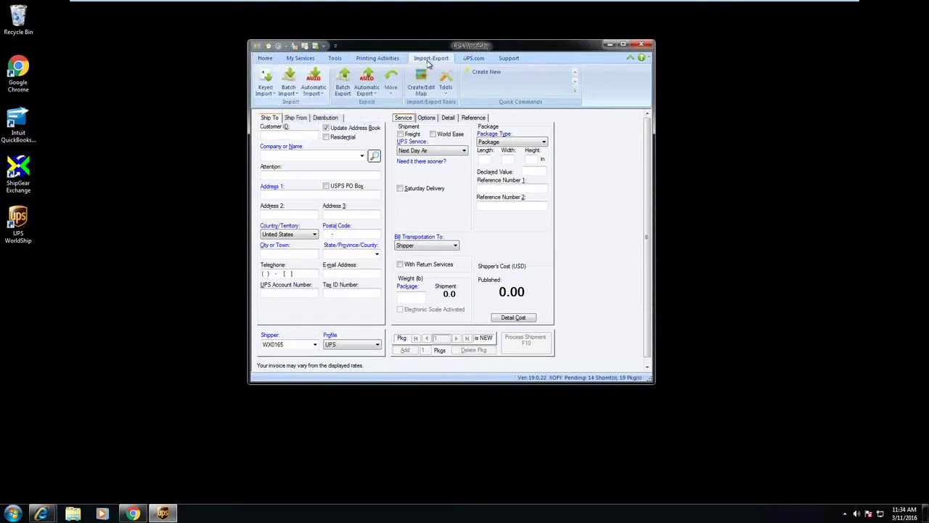
click(265, 92)
click(276, 118)
drag(597, 52, 537, 65)
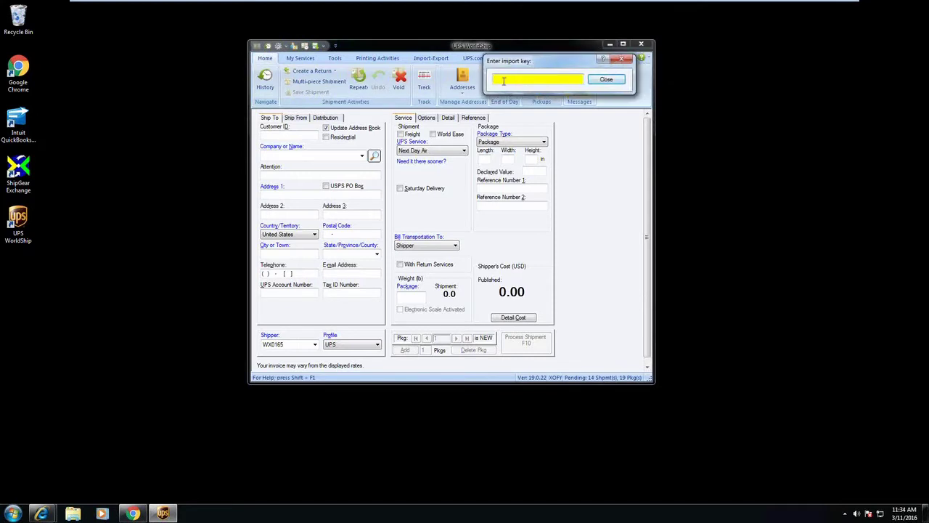
text(3)
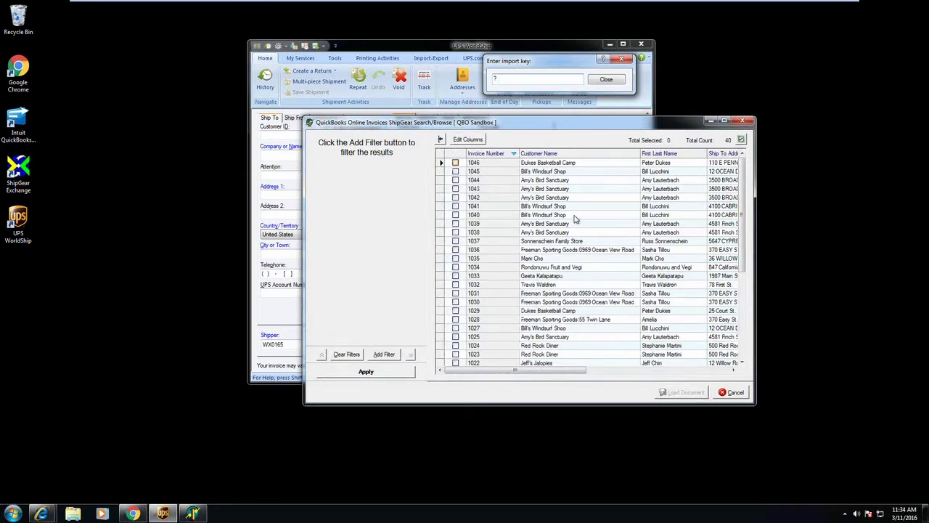
Collapse the filter panel and load invoice 1046 from the ShipGear grid into the shipment
click(441, 140)
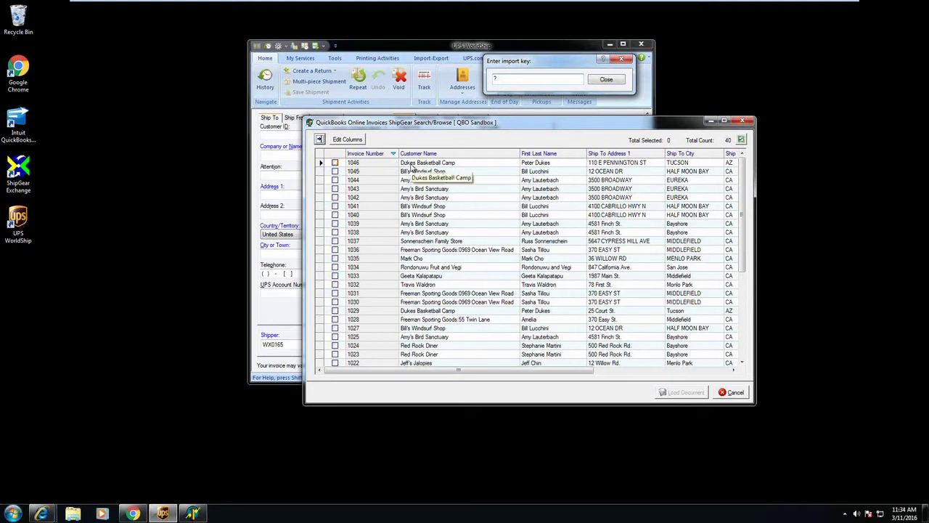
double_click(412, 167)
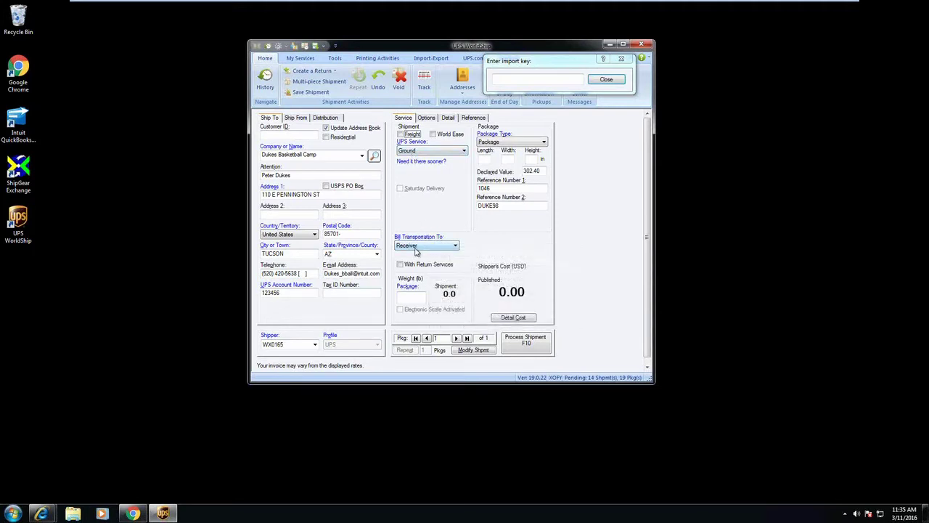
Verify the imported UPS account number and reference 1046, then review all five reference fields
click(290, 291)
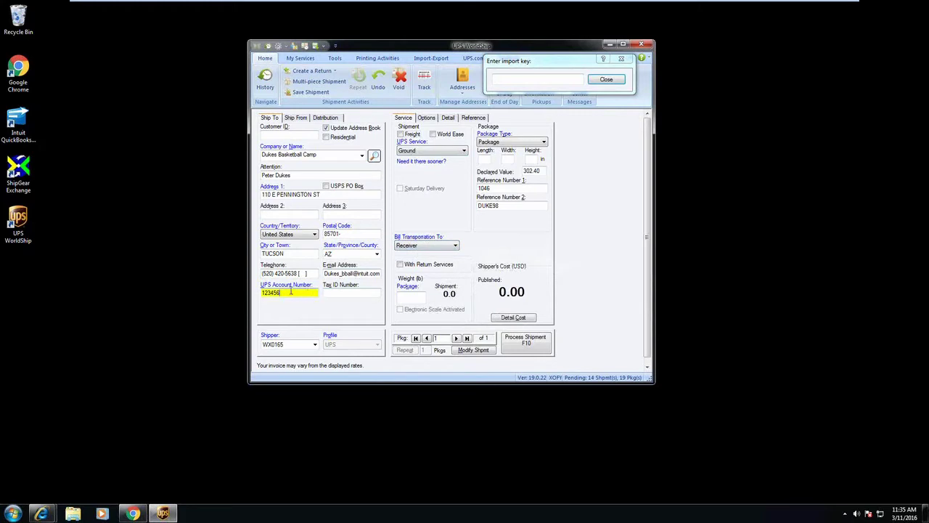
double_click(266, 292)
drag(270, 292, 254, 293)
click(486, 188)
drag(486, 188, 469, 190)
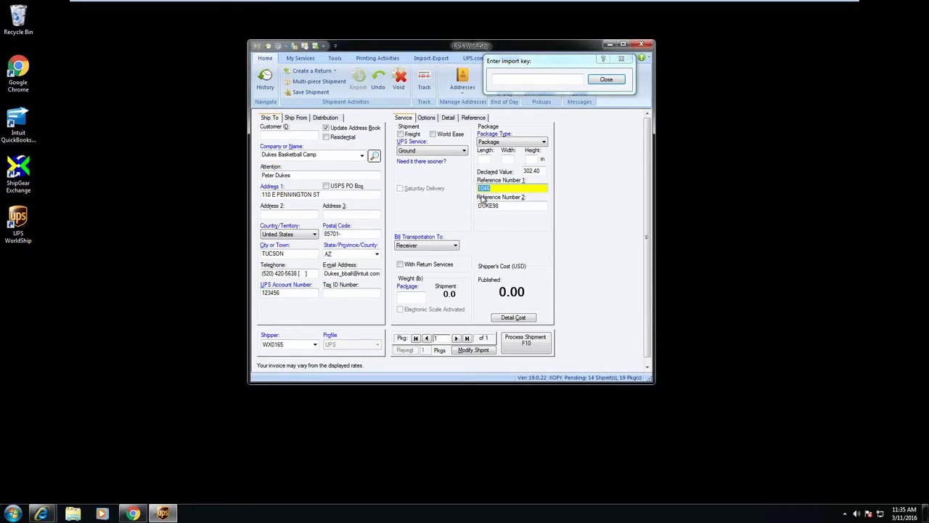
click(476, 118)
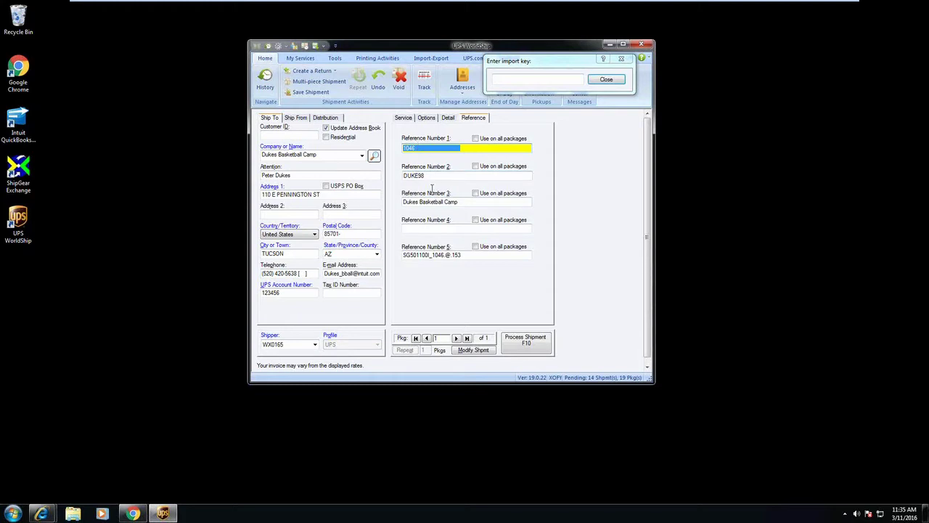
click(403, 118)
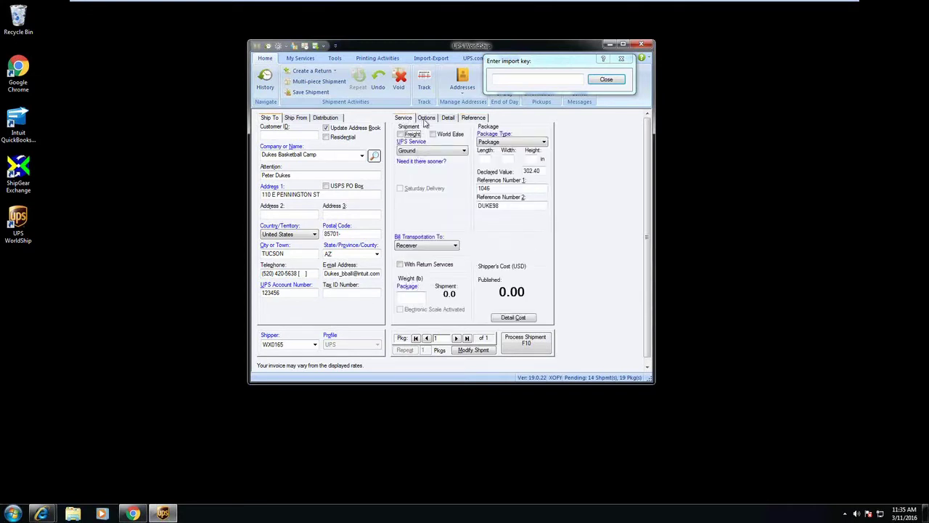
Review the Quantum View exception notification recipient's e-mail and the 302.40 declared value
click(426, 118)
click(428, 174)
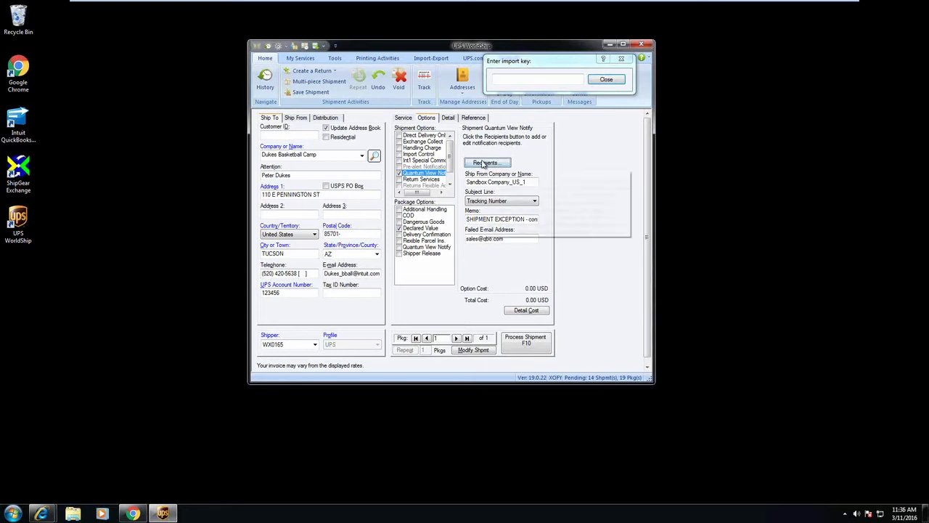
click(484, 163)
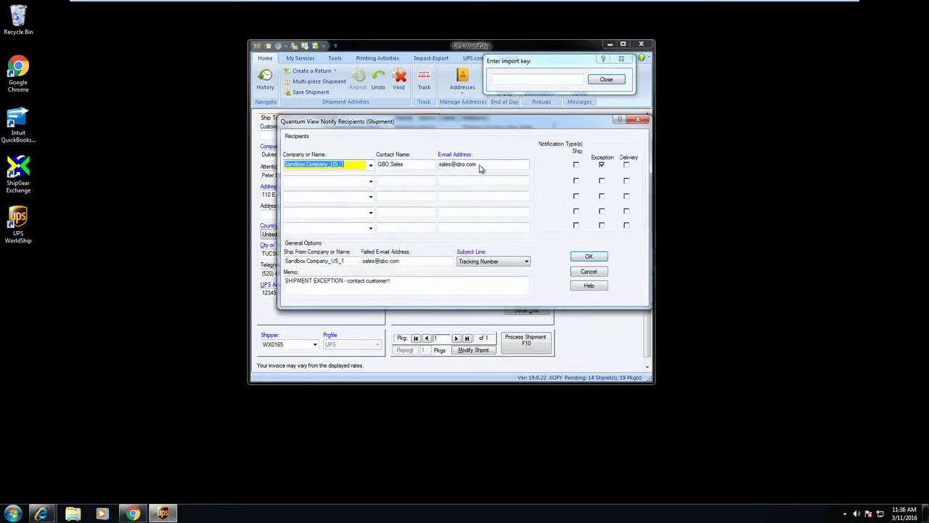
click(485, 164)
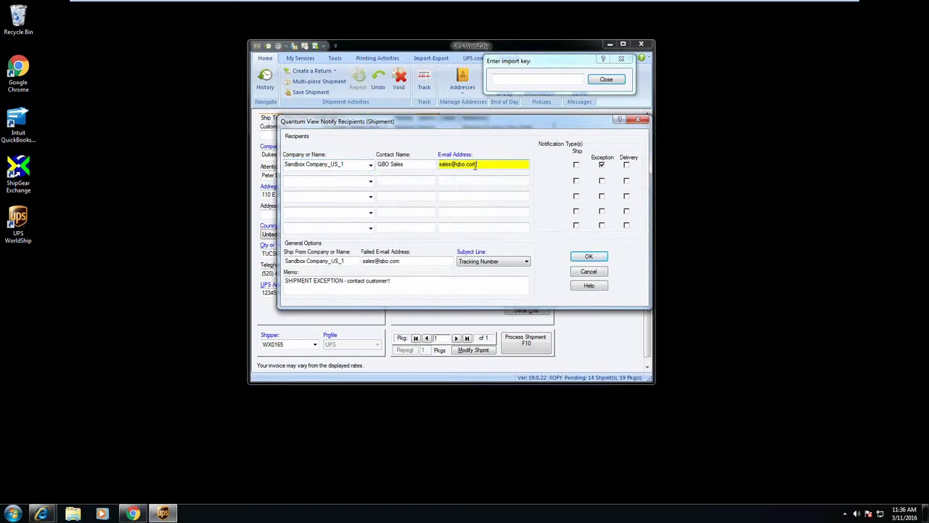
drag(475, 165, 438, 167)
click(587, 258)
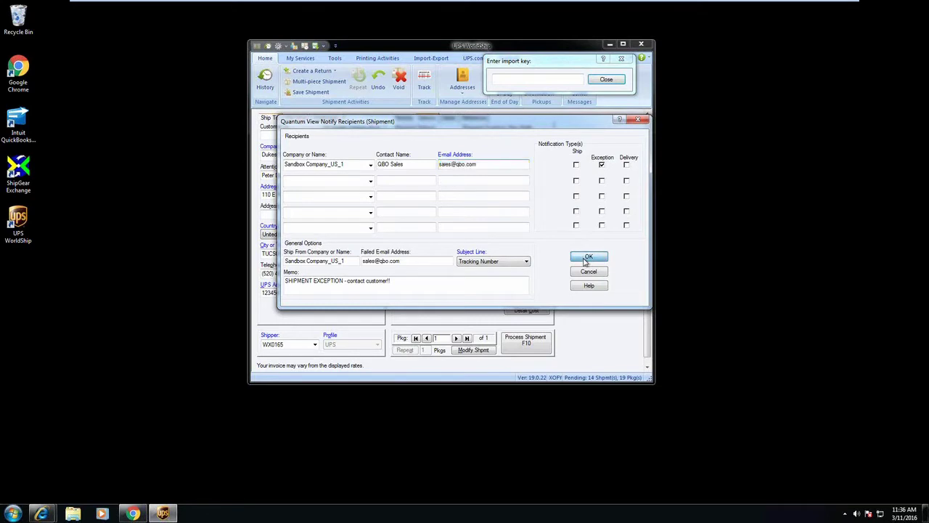
click(419, 230)
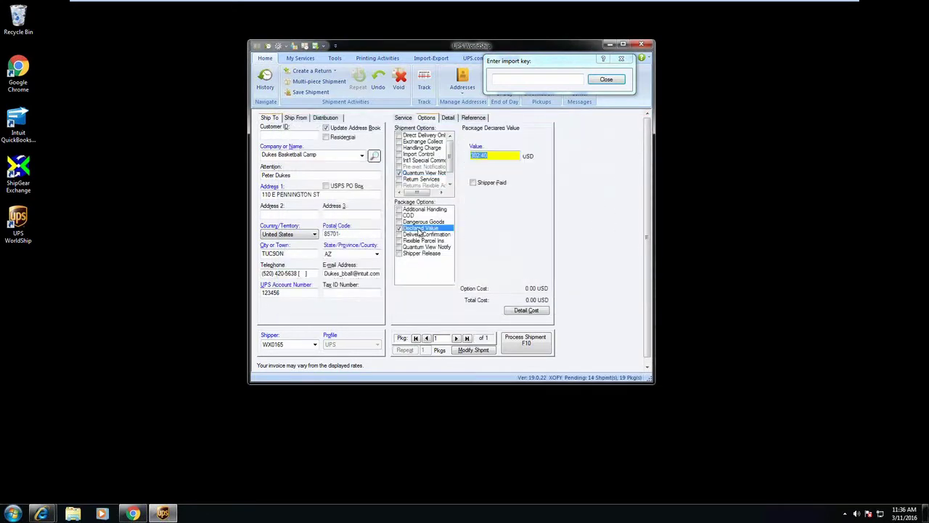
click(404, 118)
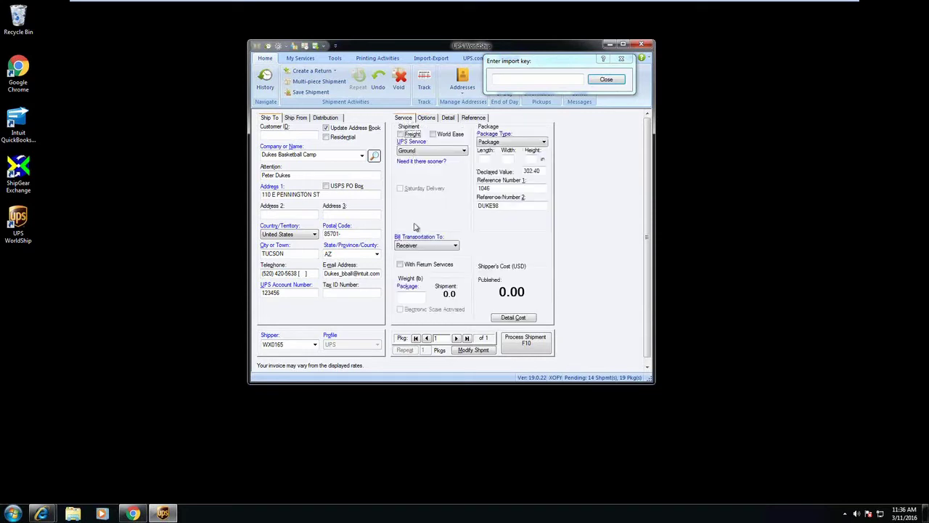
Enter weights of 20, 40 and 40 lb for three separate packages
click(404, 297)
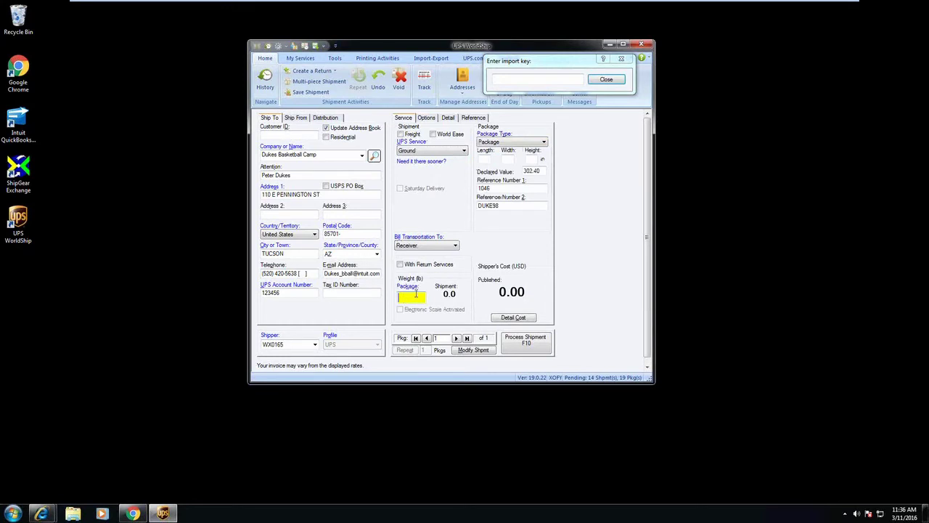
text(20)
key(Tab)
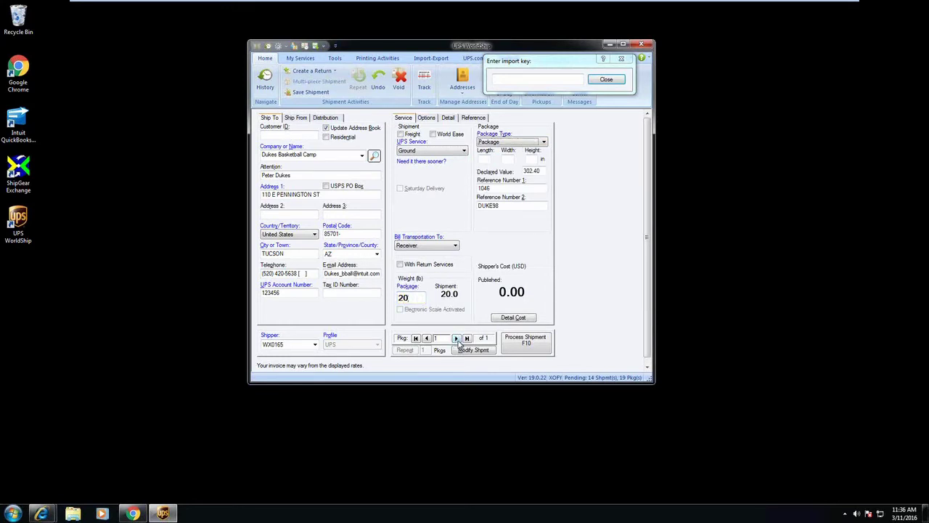
click(456, 338)
click(408, 297)
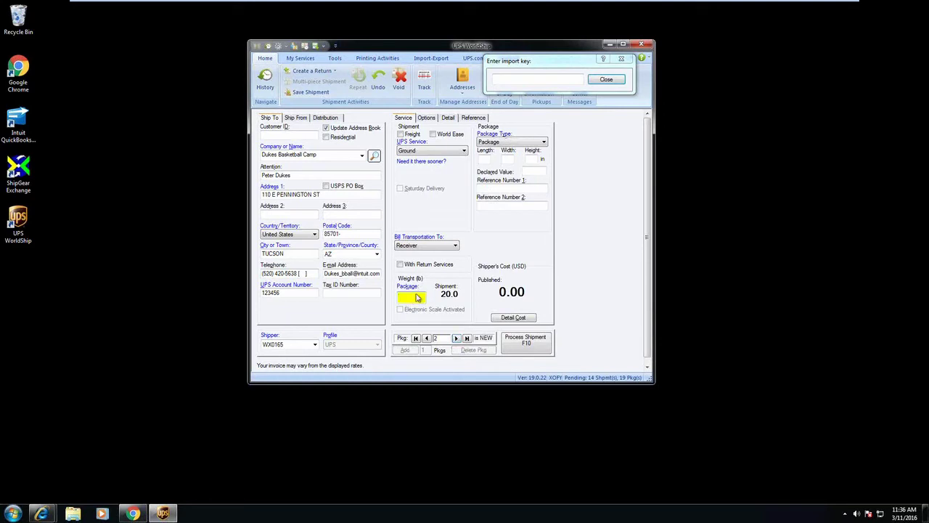
text(40)
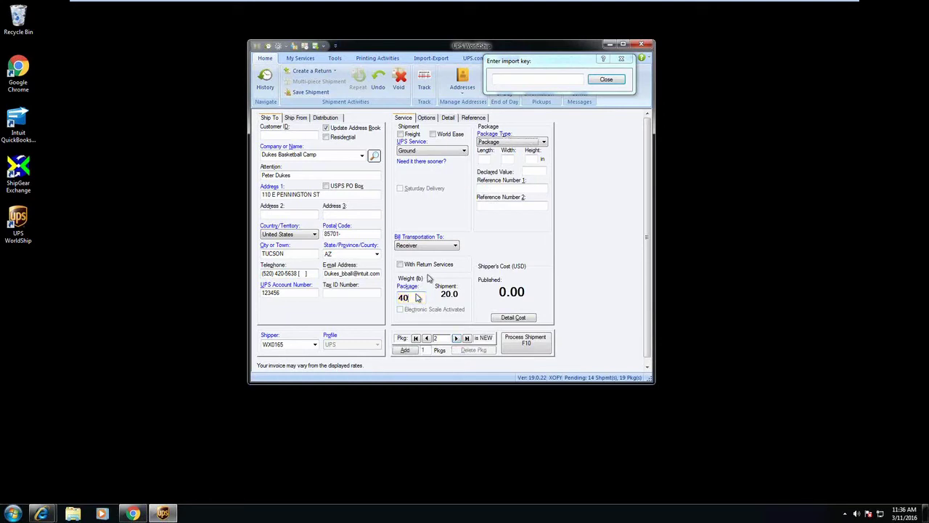
click(457, 338)
click(416, 300)
text(40)
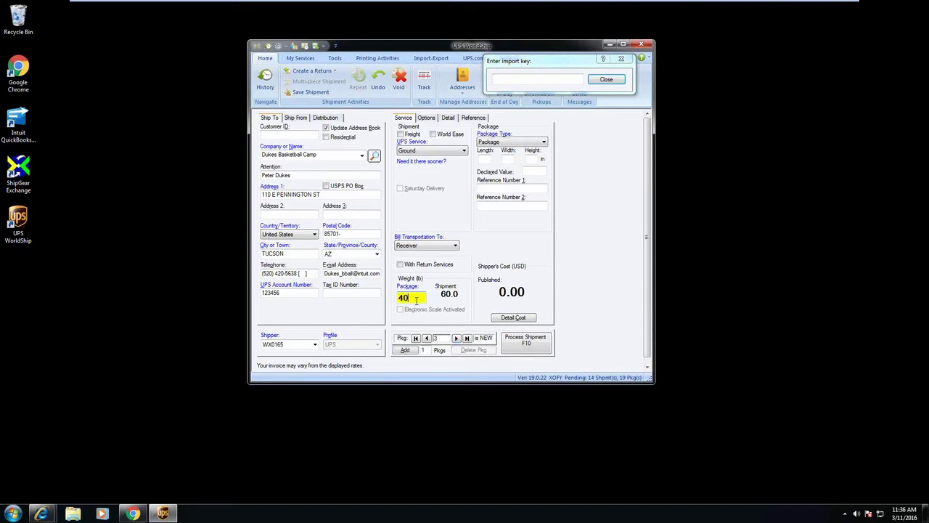
key(Tab)
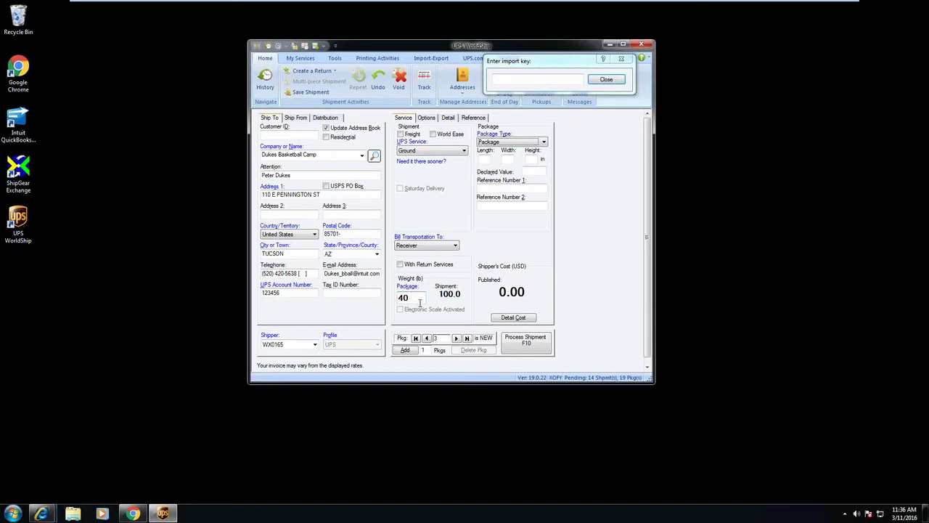
Process the three-package shipment, cancelling the XPS label save, and return to QuickBooks
click(528, 345)
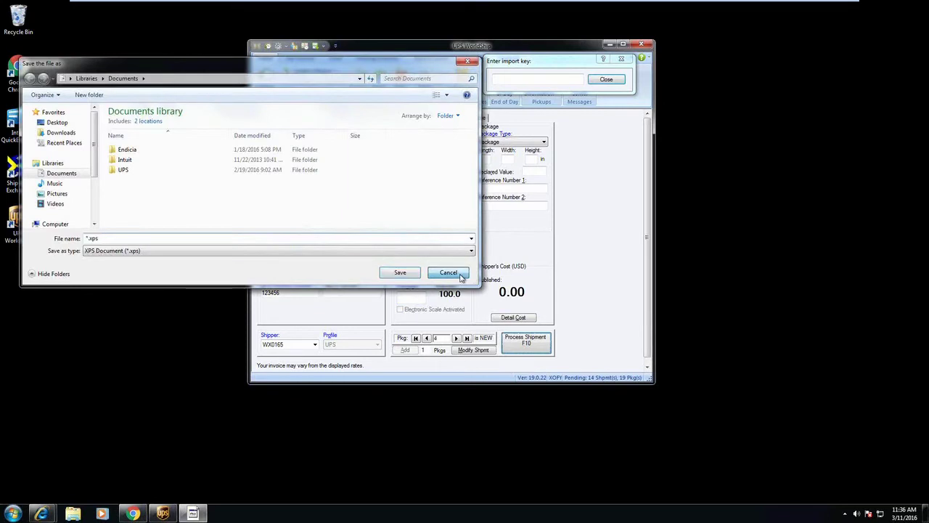
click(460, 277)
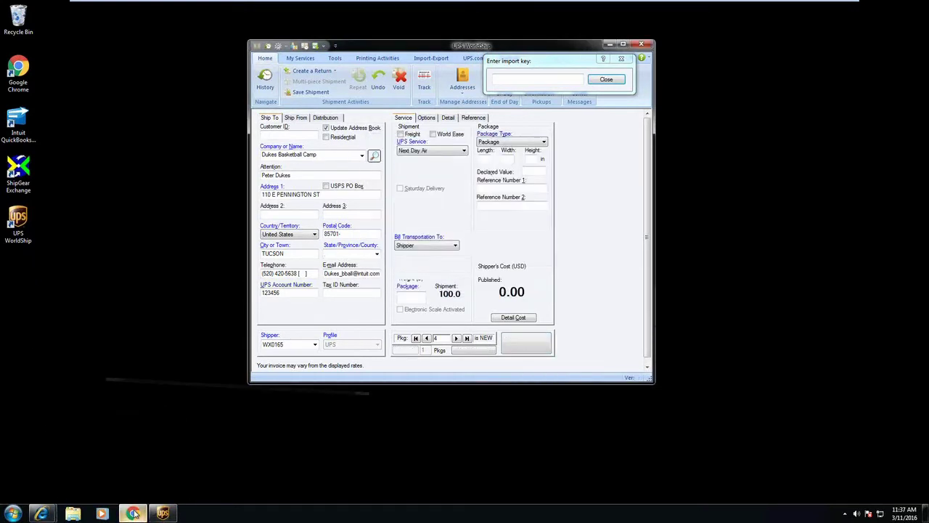
click(133, 513)
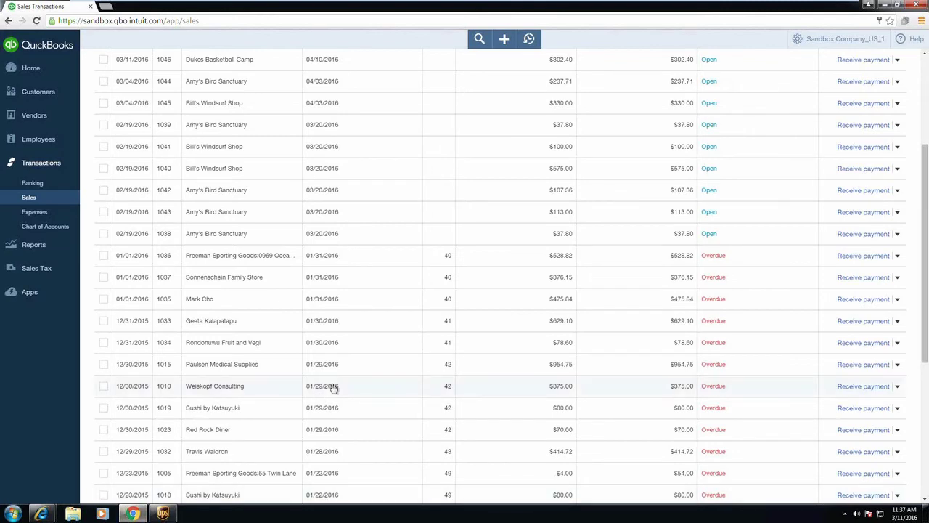
Reopen invoice 1046 and check UPS Ground, tracking number, 03/11/2016 ship date and 5.00 shipping
scroll(333, 388, up, 3)
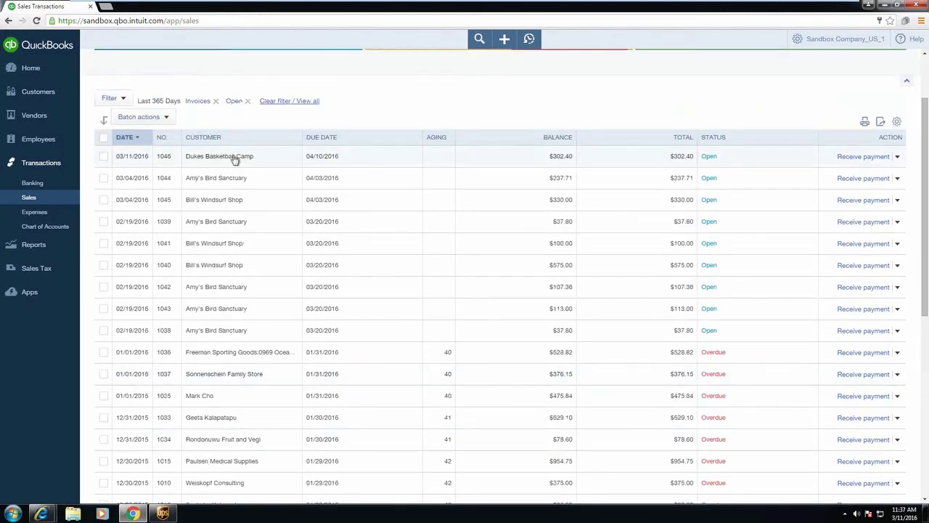
click(237, 158)
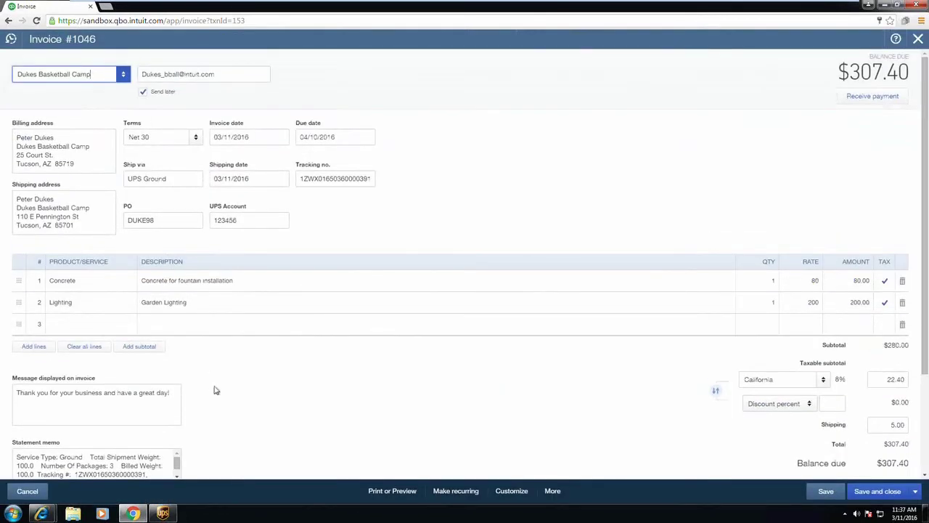
drag(178, 179, 124, 177)
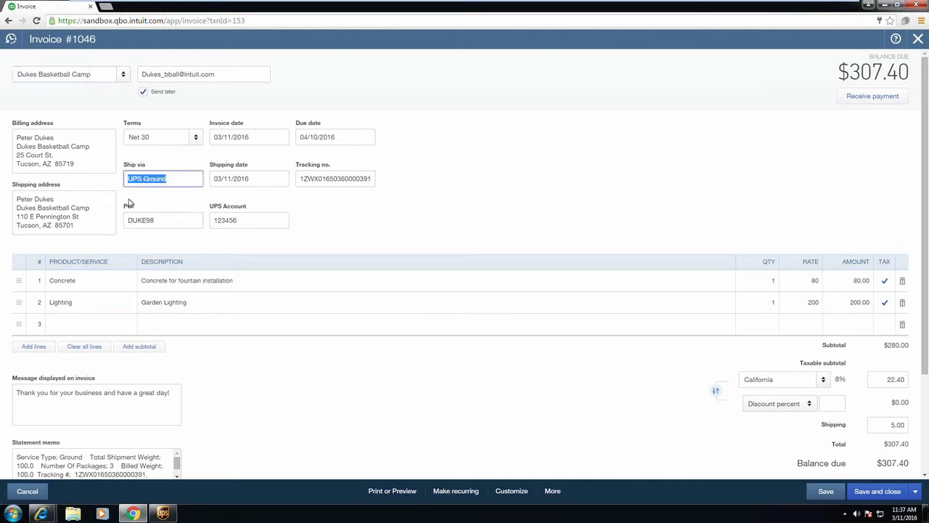
double_click(319, 179)
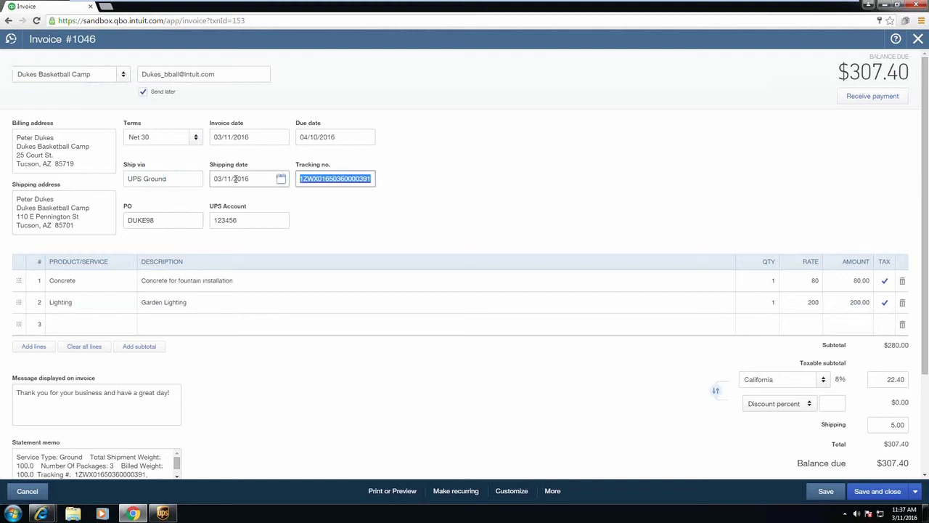
click(269, 180)
click(240, 410)
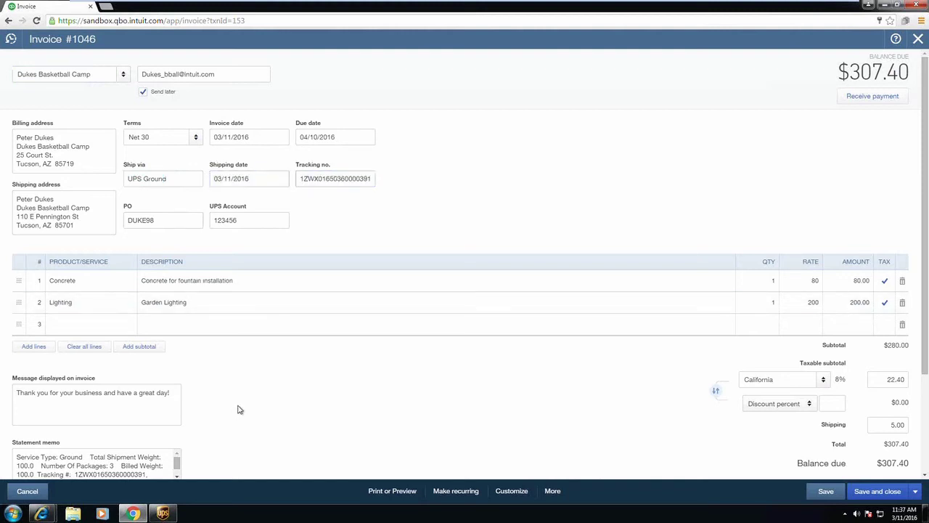
scroll(239, 410, down, 2)
click(887, 292)
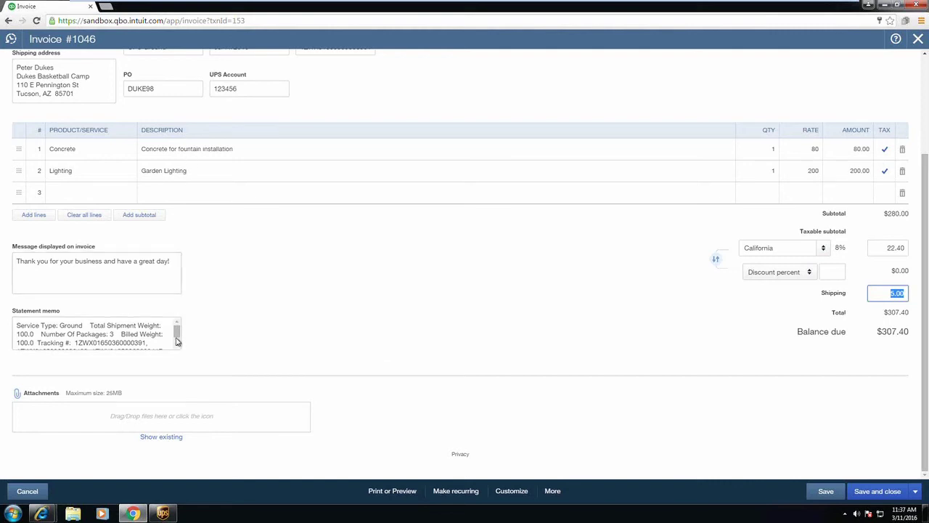
Review the statement memo's three tracking numbers, then save and close invoice 1046
click(176, 348)
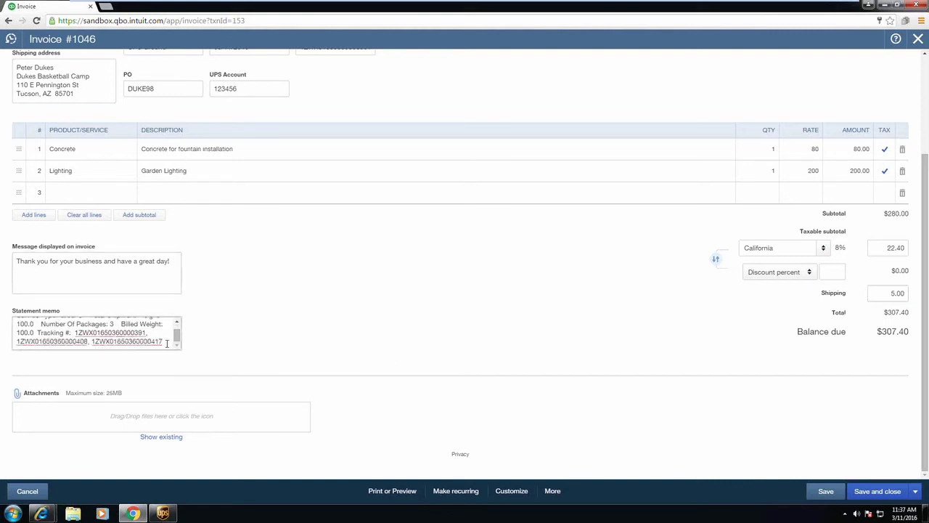
drag(163, 342, 12, 312)
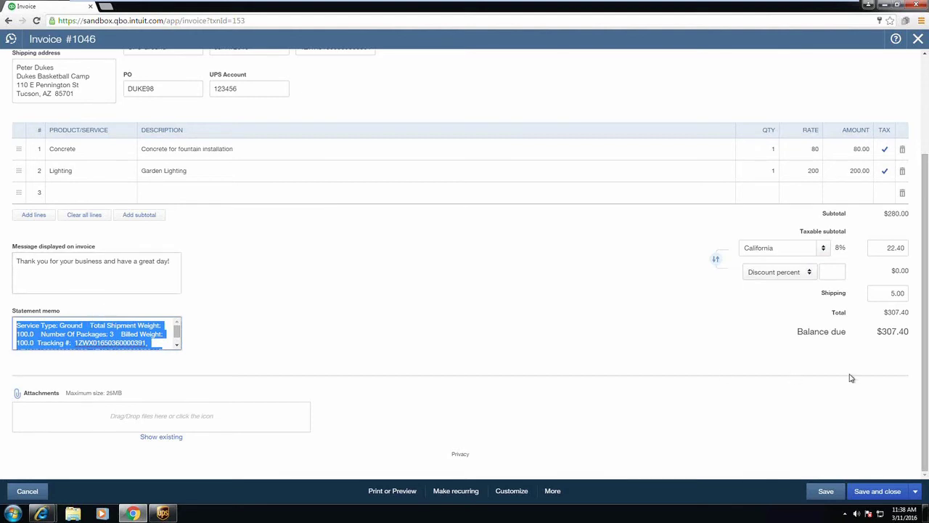
scroll(926, 331, up, 2)
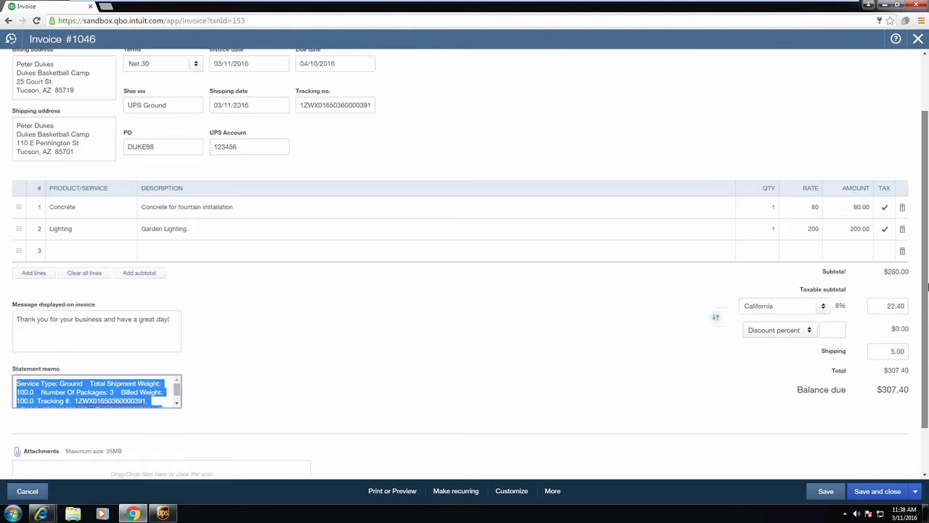
click(878, 491)
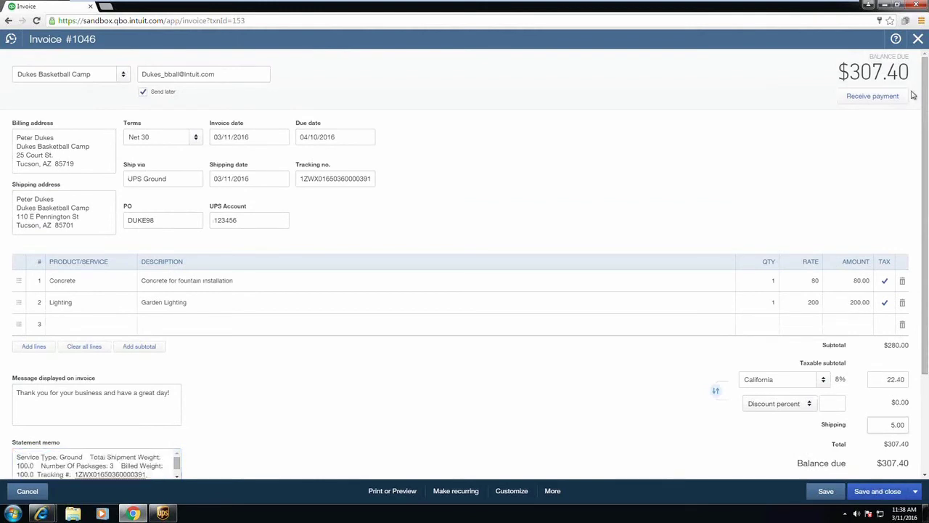
click(886, 5)
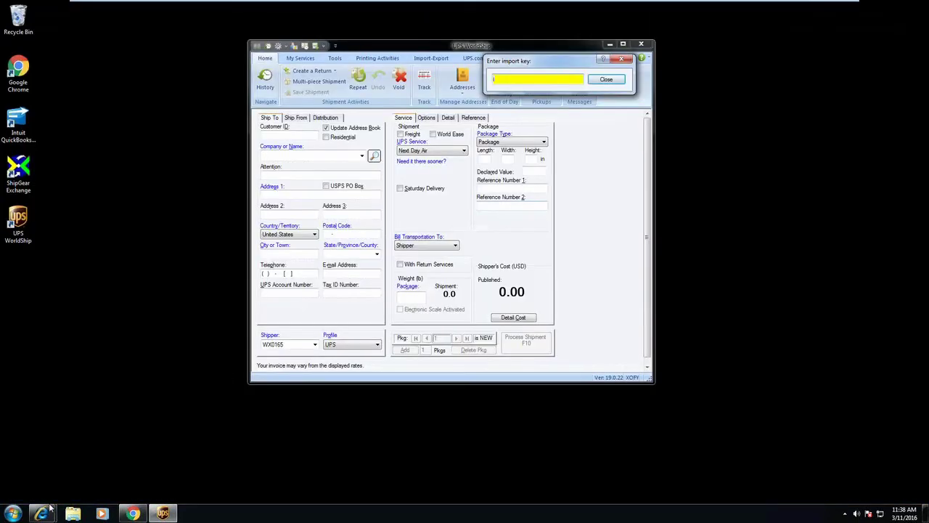
Review the pending invoice 1046 email's package table, 20% off offer and subject line
mouse_move(42, 514)
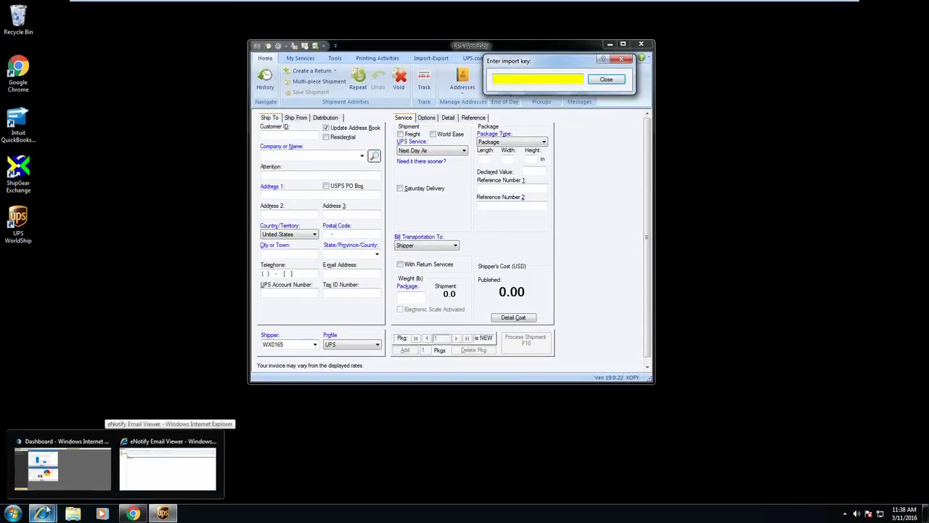
click(160, 445)
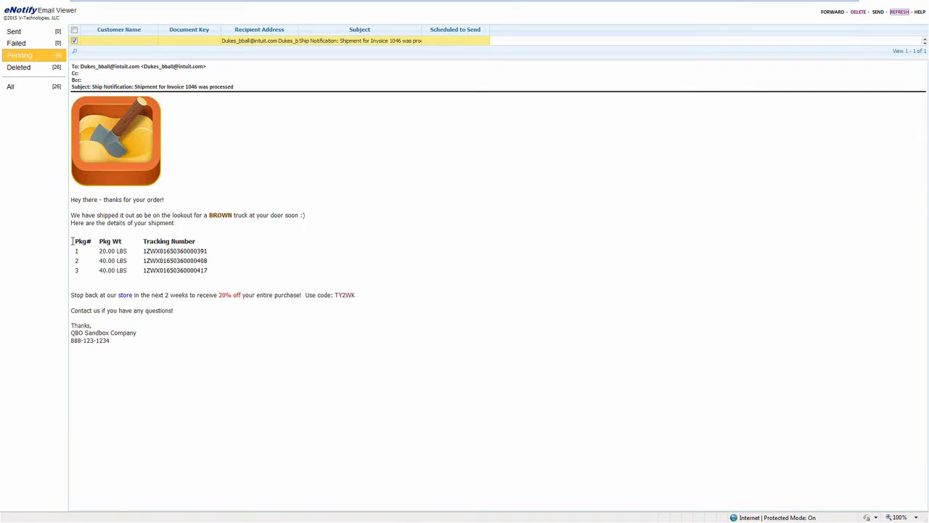
drag(77, 240, 214, 270)
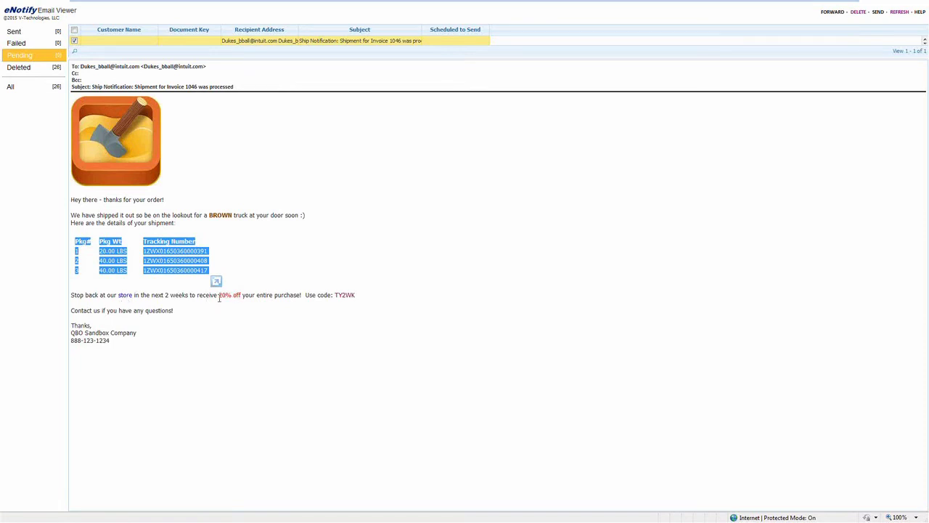
drag(218, 296, 242, 297)
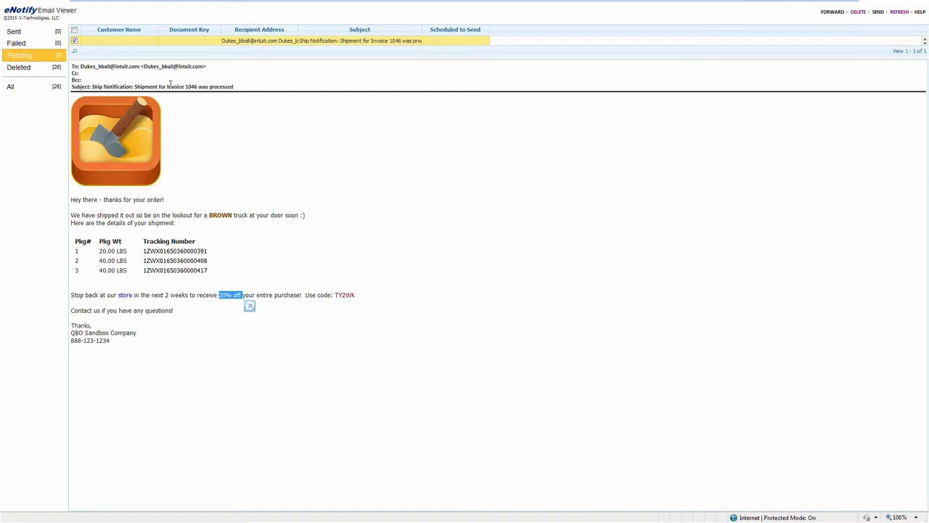
click(167, 86)
drag(175, 86, 199, 85)
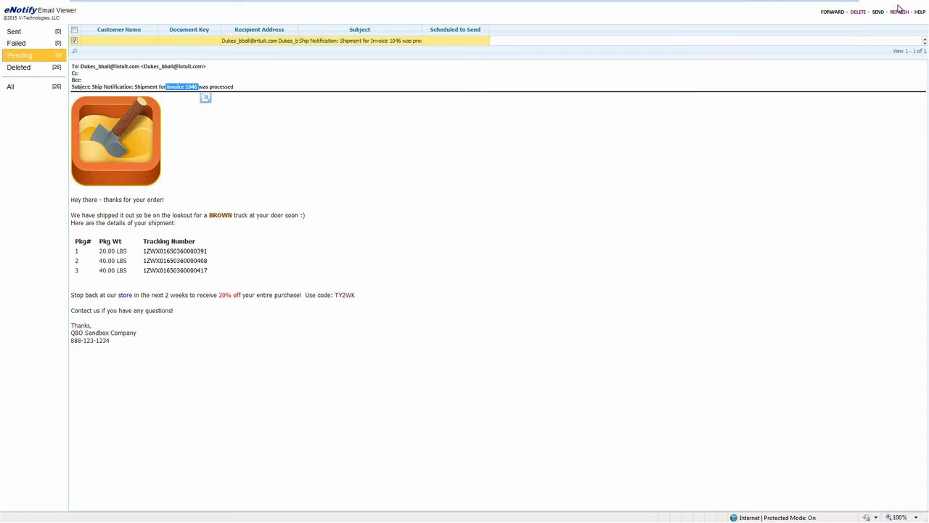
click(65, 39)
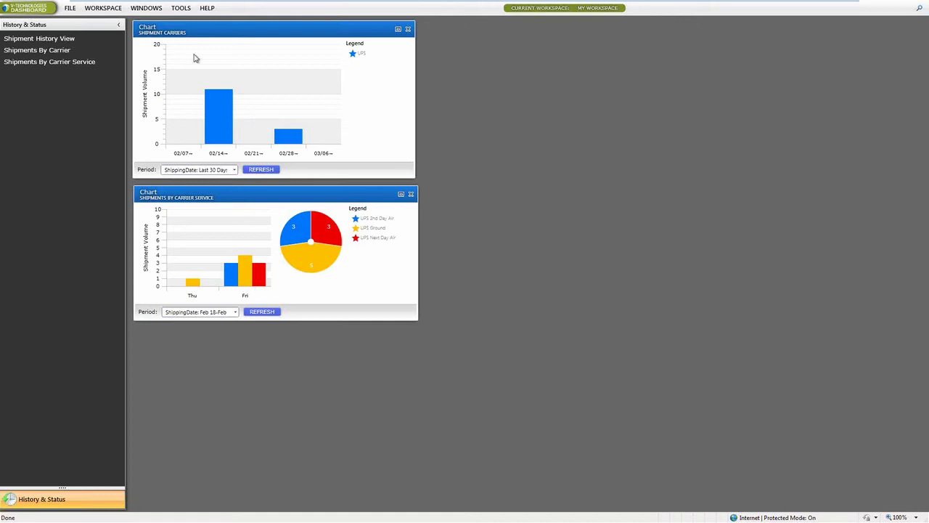
Search shipments by PO number containing 'duke' and open the invoice 1046 shipment's details
click(181, 11)
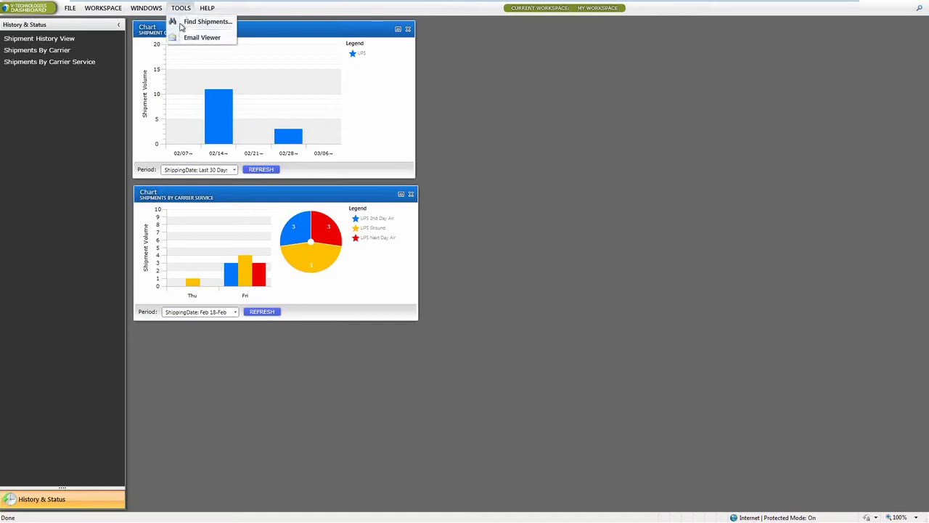
click(181, 25)
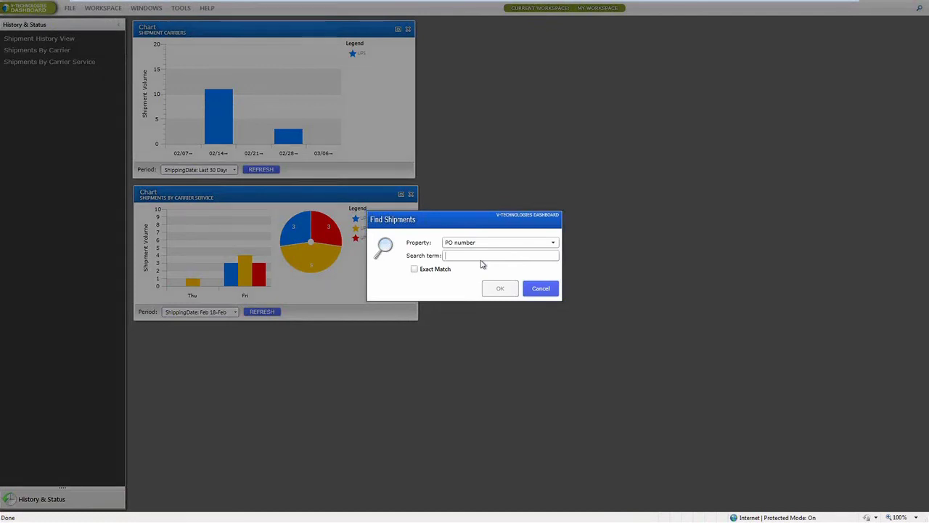
text(duke)
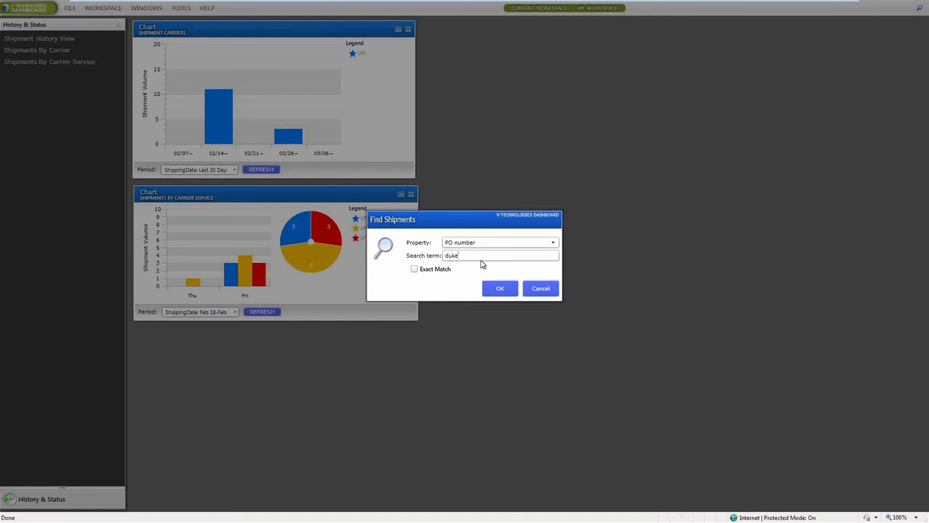
click(499, 288)
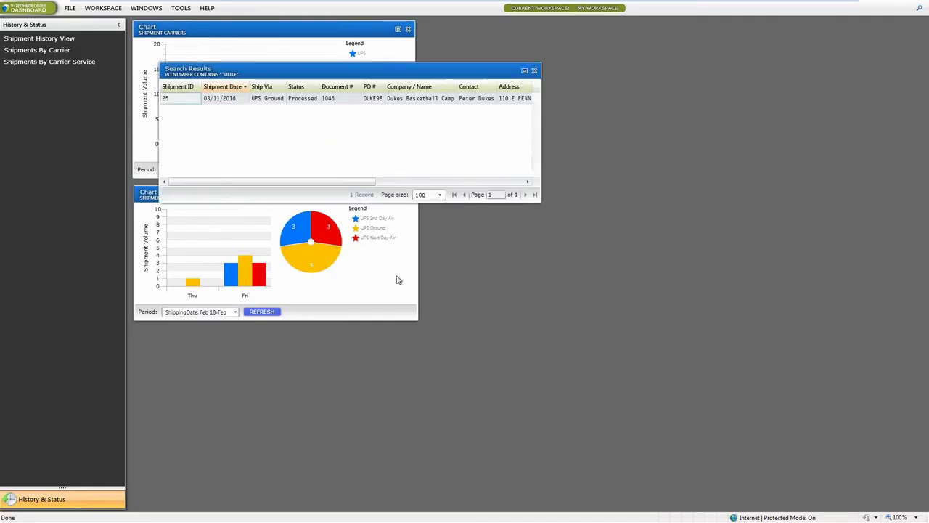
double_click(192, 100)
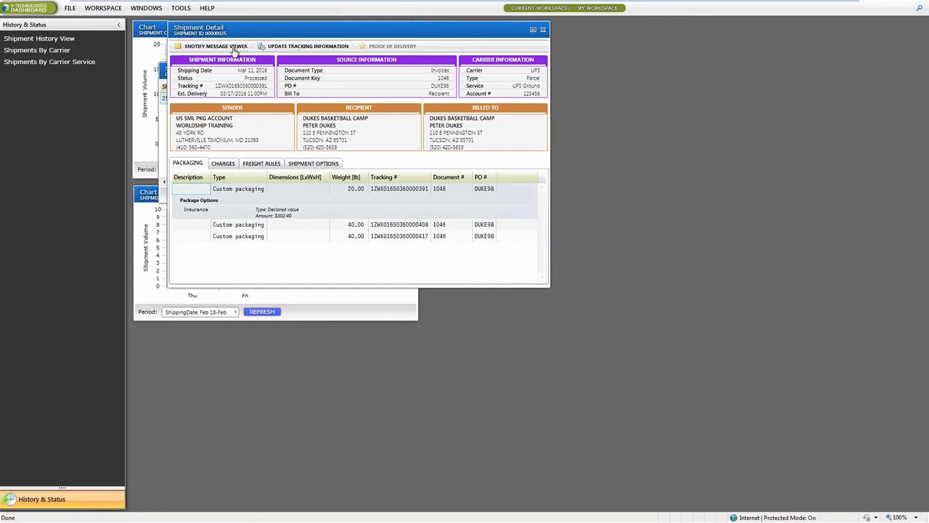
Review shipment 25's packages, Freight charge, freight rules and shipment options, then close the detail
click(205, 188)
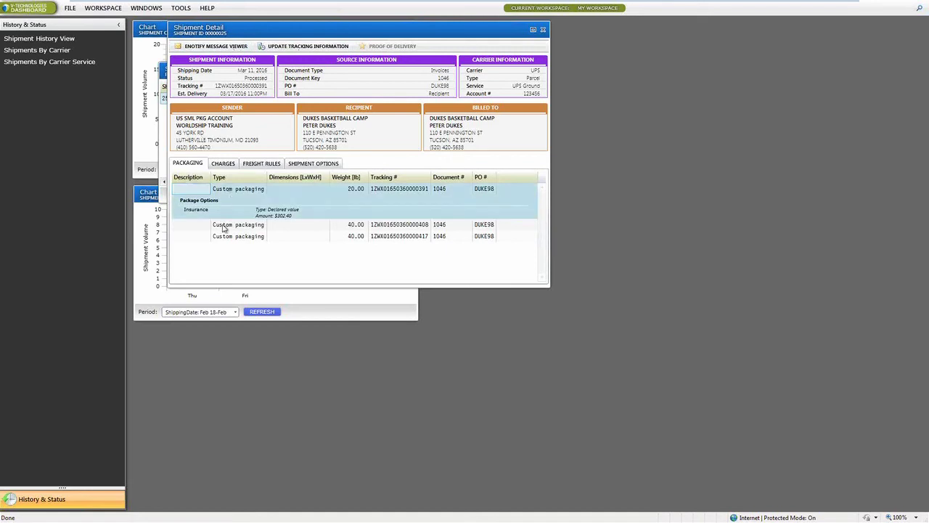
click(223, 163)
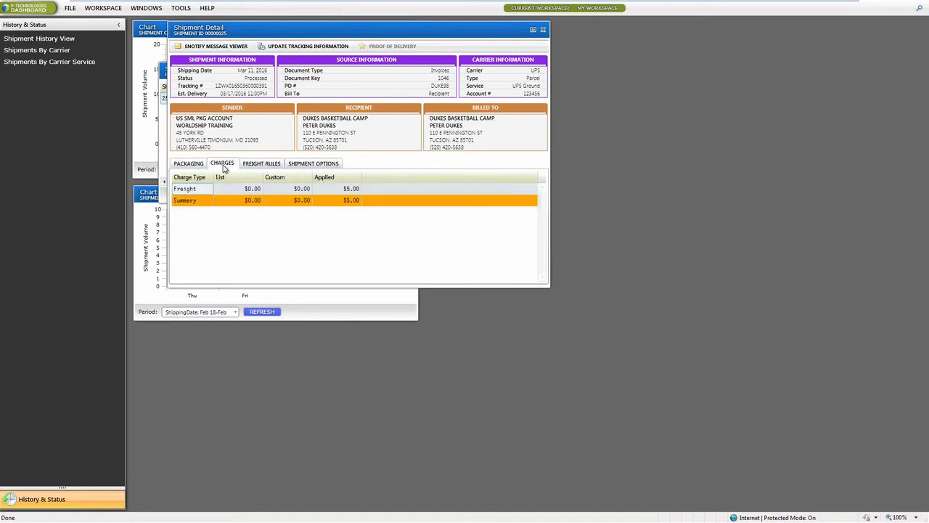
click(241, 192)
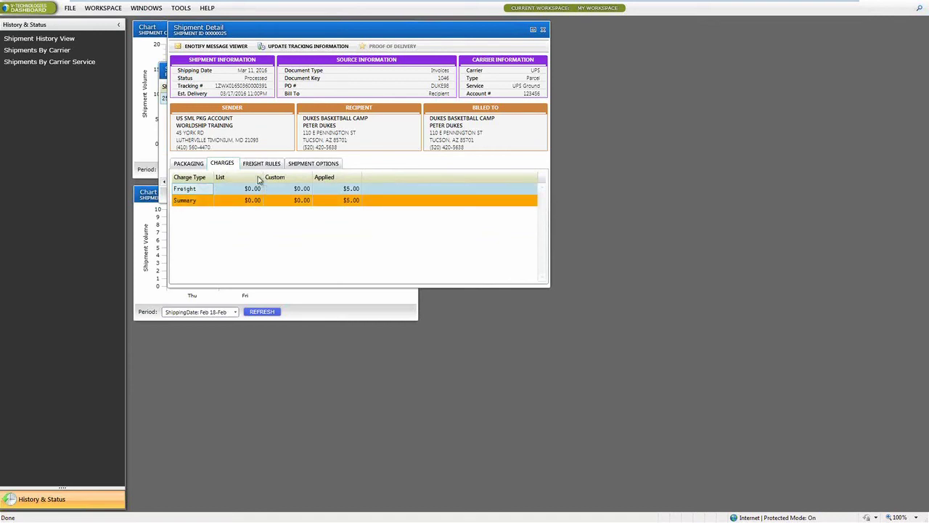
click(253, 164)
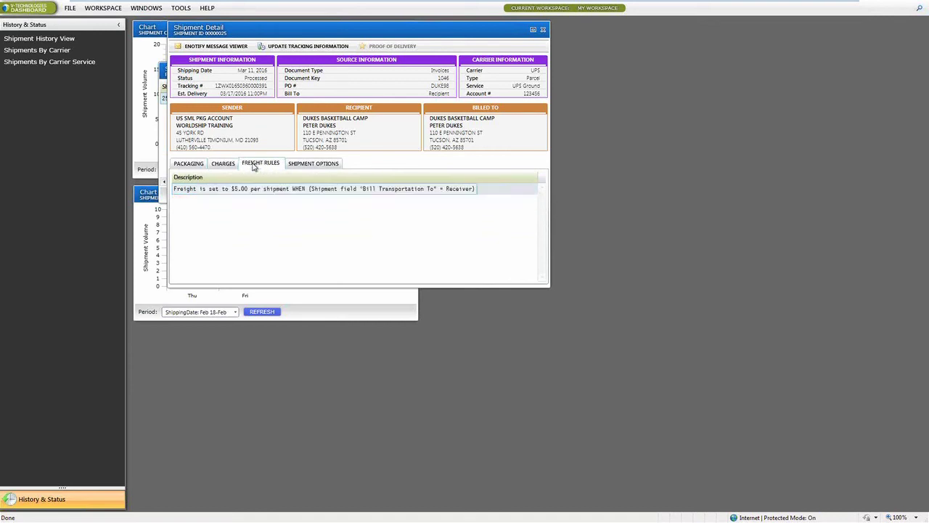
click(310, 164)
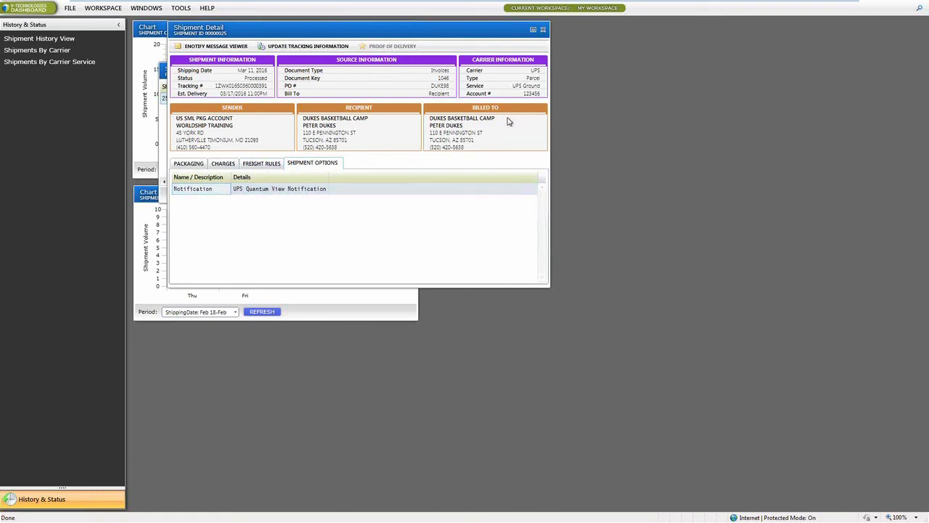
click(543, 30)
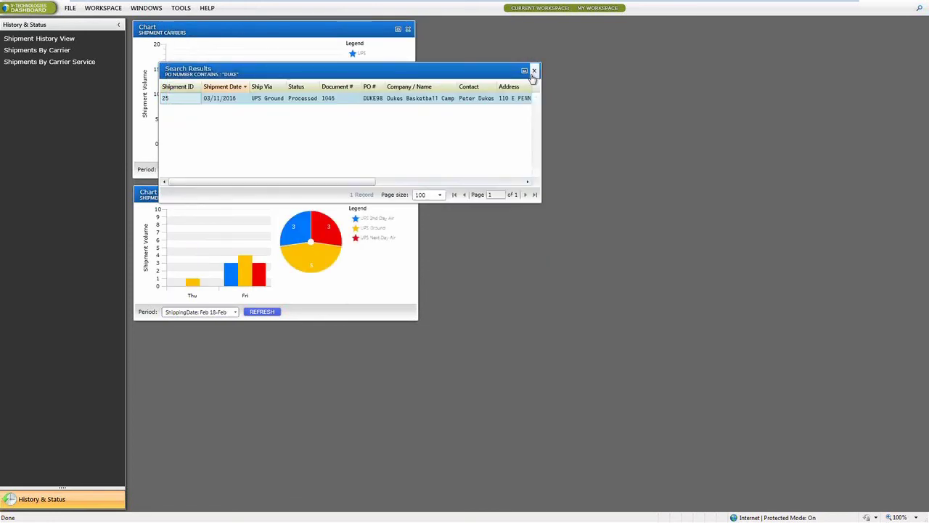
Close the search results and keep the carriers chart period at Last 30 Days
click(534, 71)
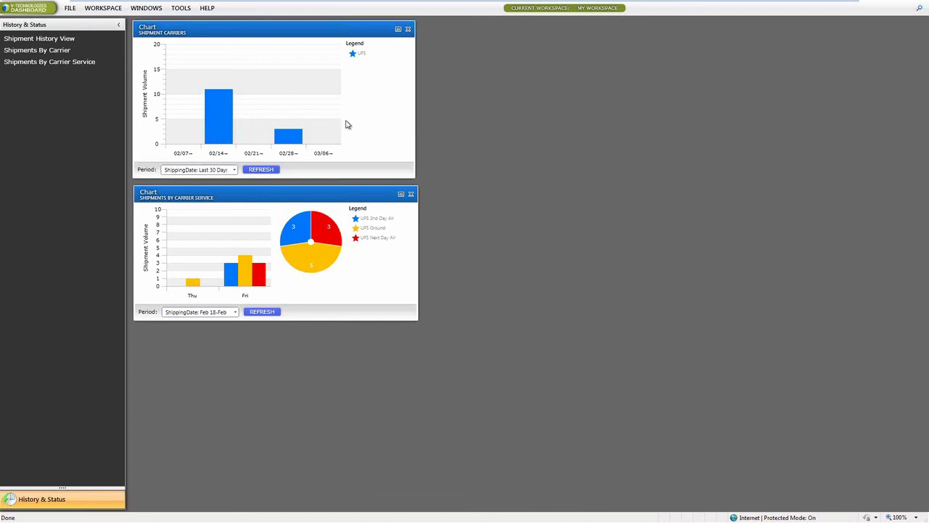
click(173, 172)
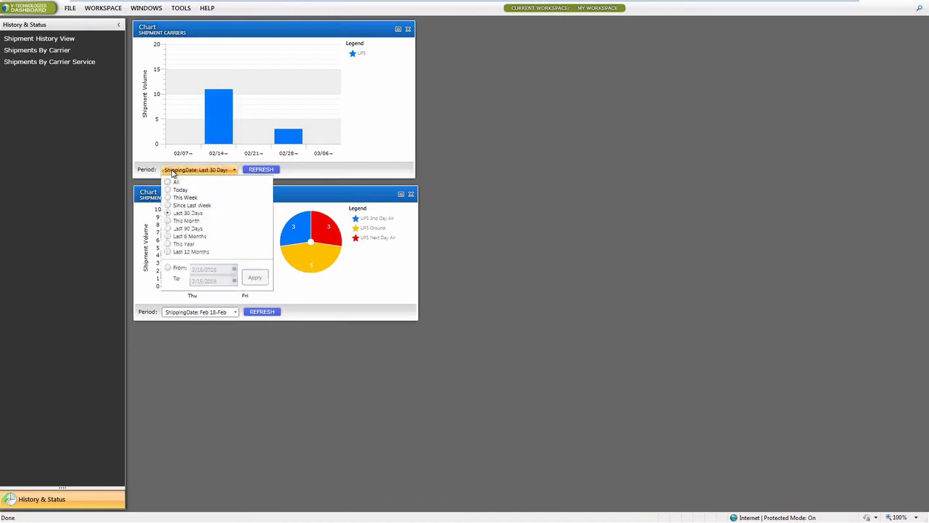
click(173, 172)
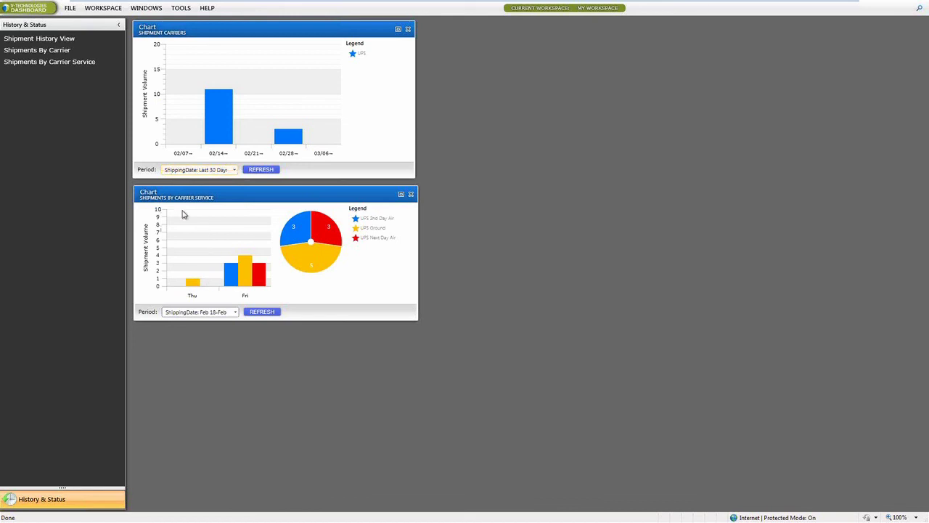
Drill into Friday's UPS Ground shipments and open the Bay Shore shipment for document 1038
click(249, 282)
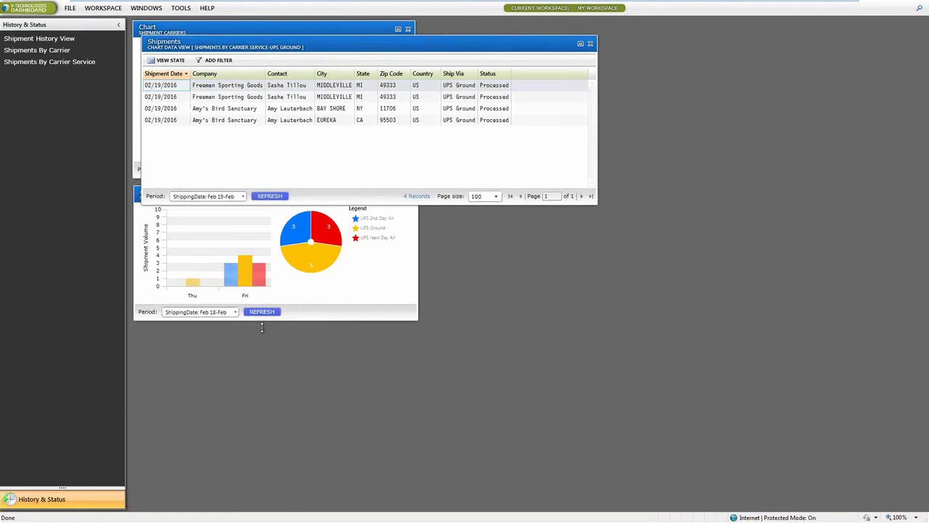
click(225, 111)
double_click(225, 111)
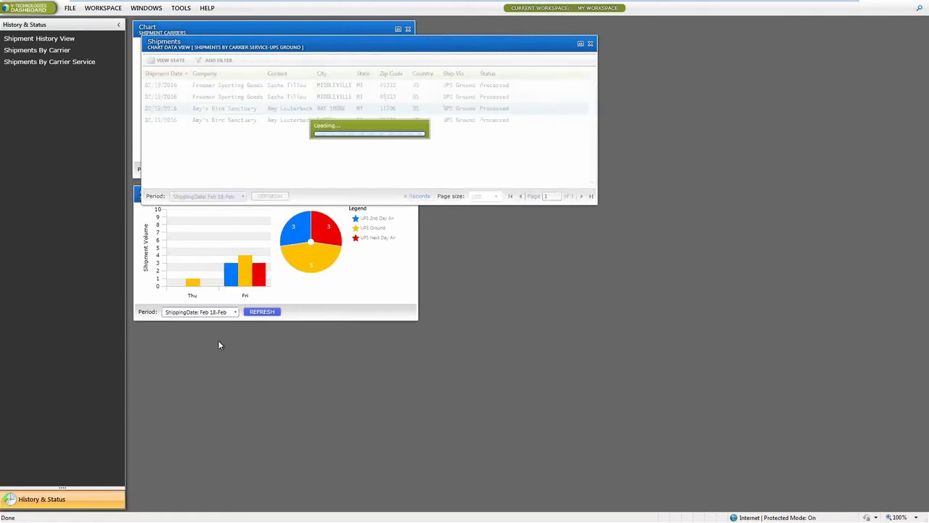